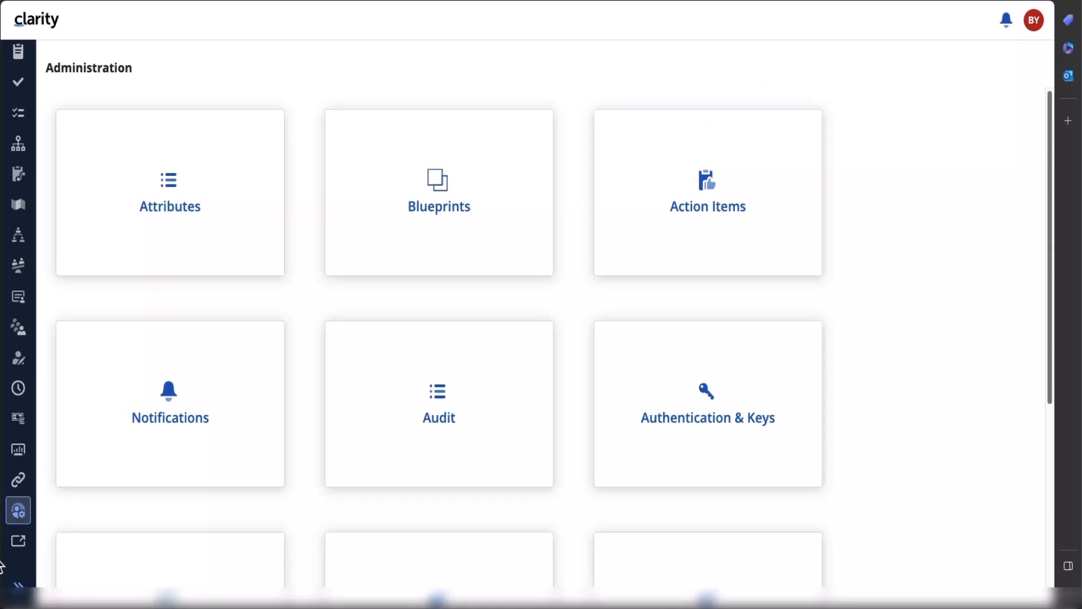
- Show the Attributes page's actions, including Share with everyone secured for Acme Administrator Group
{"action": "left_click", "coordinate": [167, 210]}
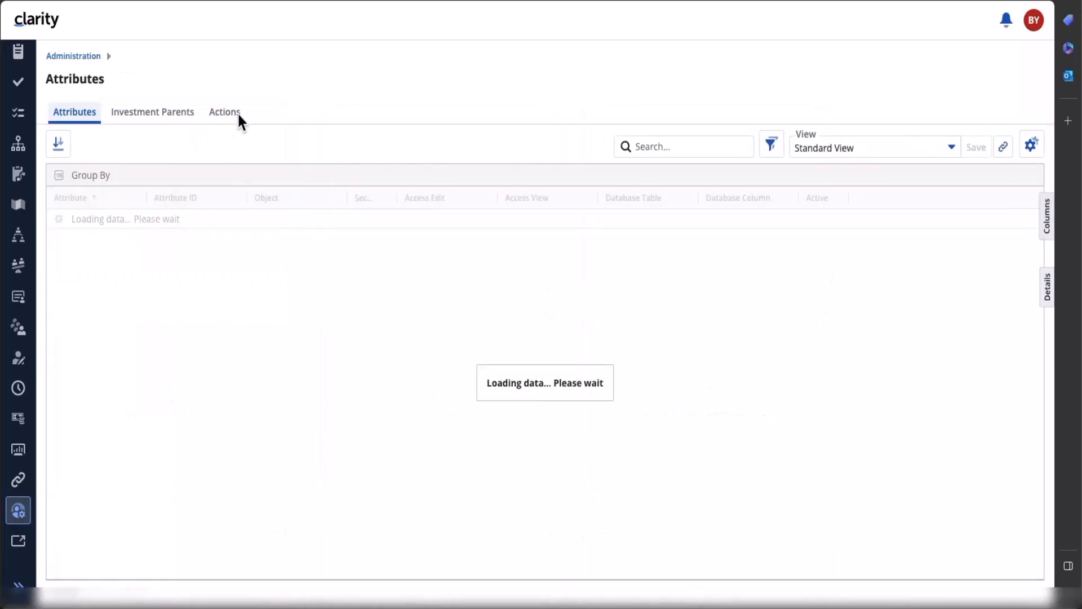
{"action": "left_click", "coordinate": [230, 114]}
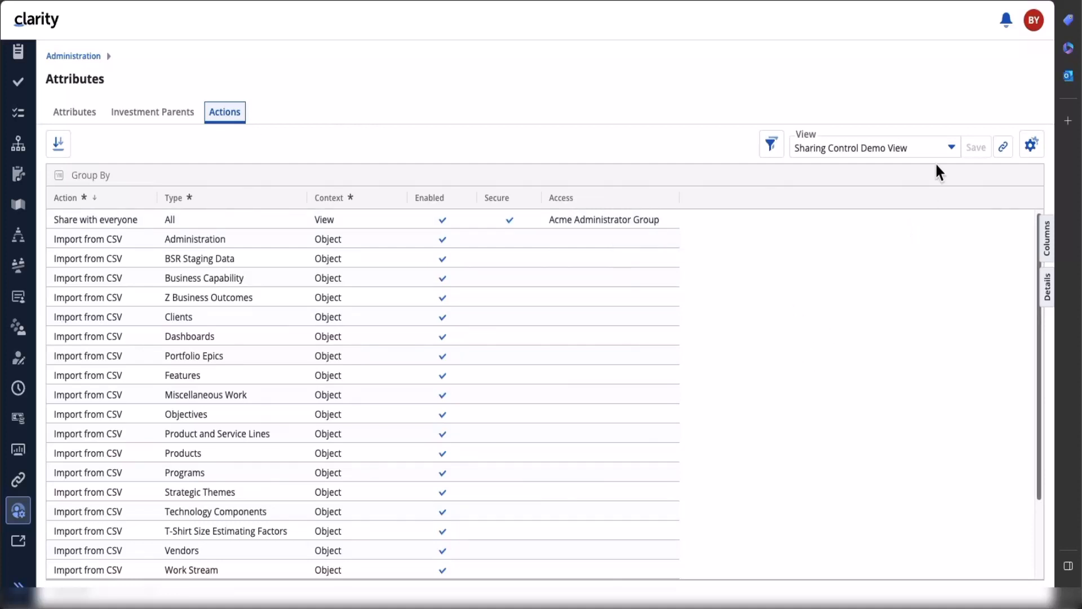
{"action": "left_click", "coordinate": [949, 150]}
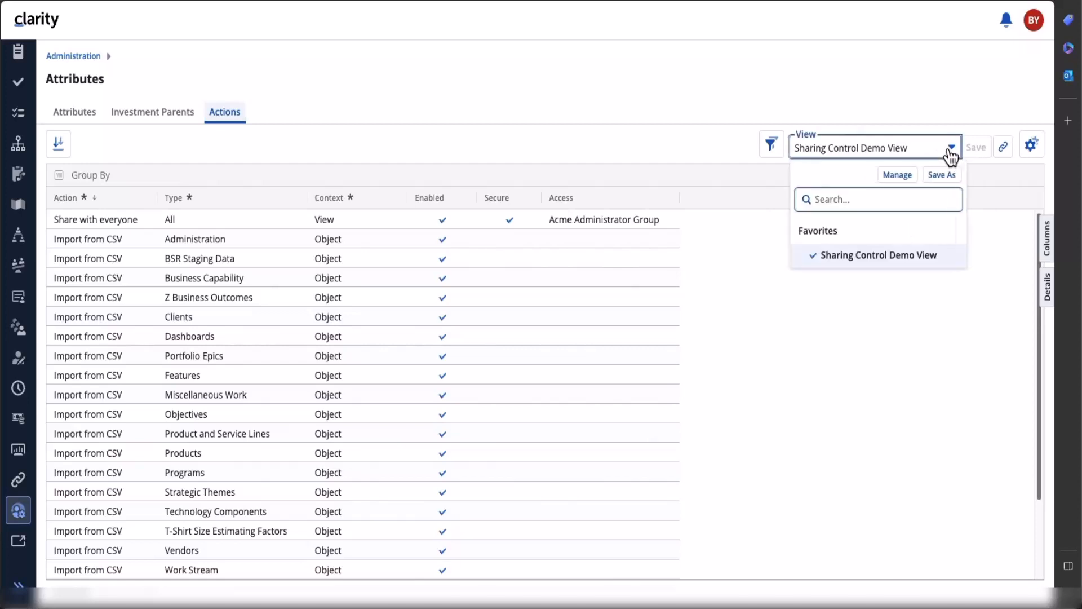
{"action": "left_click", "coordinate": [896, 177]}
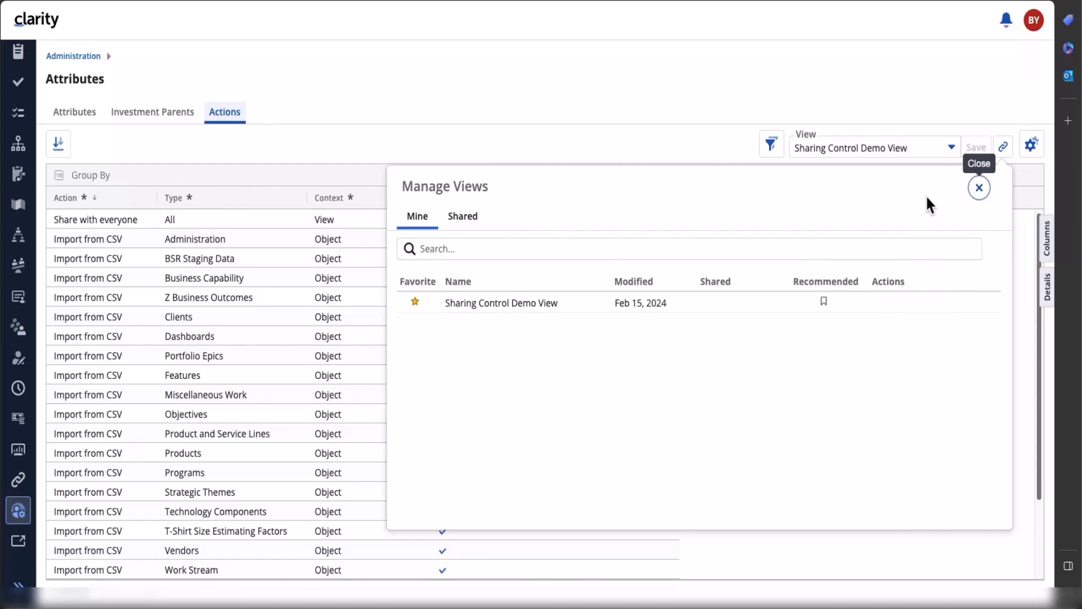
{"action": "left_click", "coordinate": [972, 196]}
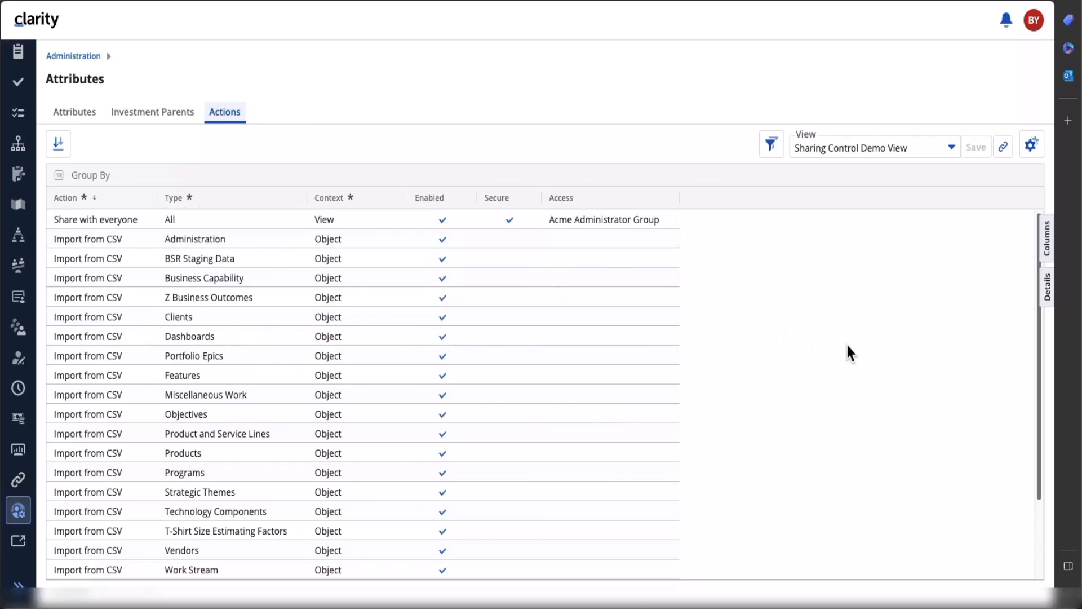
{"action": "left_click", "coordinate": [1037, 27]}
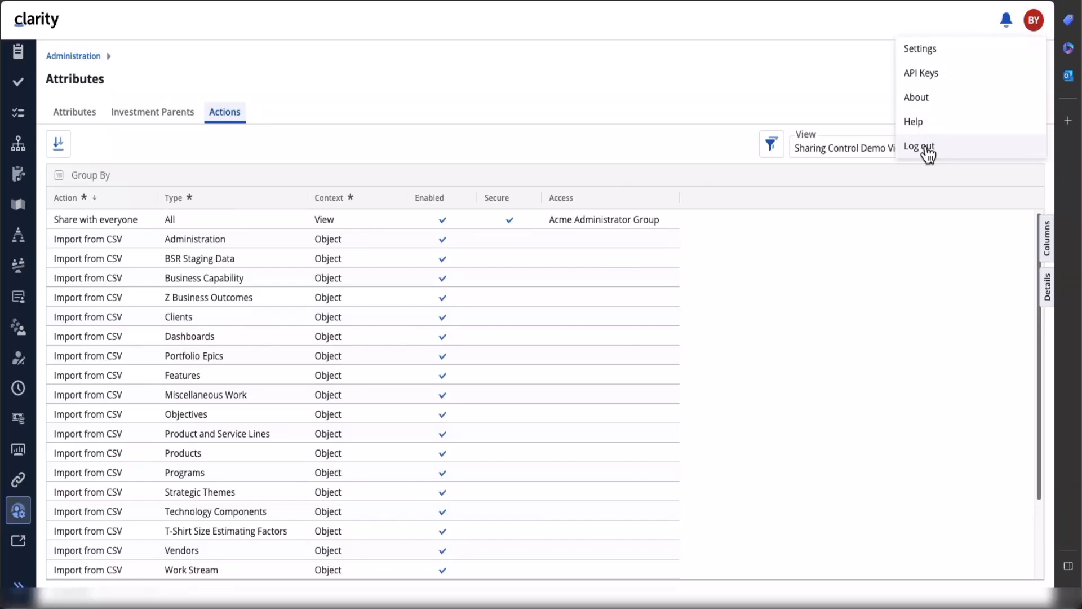
- Log out and sign back in as a different user using that user's saved login
{"action": "left_click", "coordinate": [925, 148]}
{"action": "left_click", "coordinate": [458, 275]}
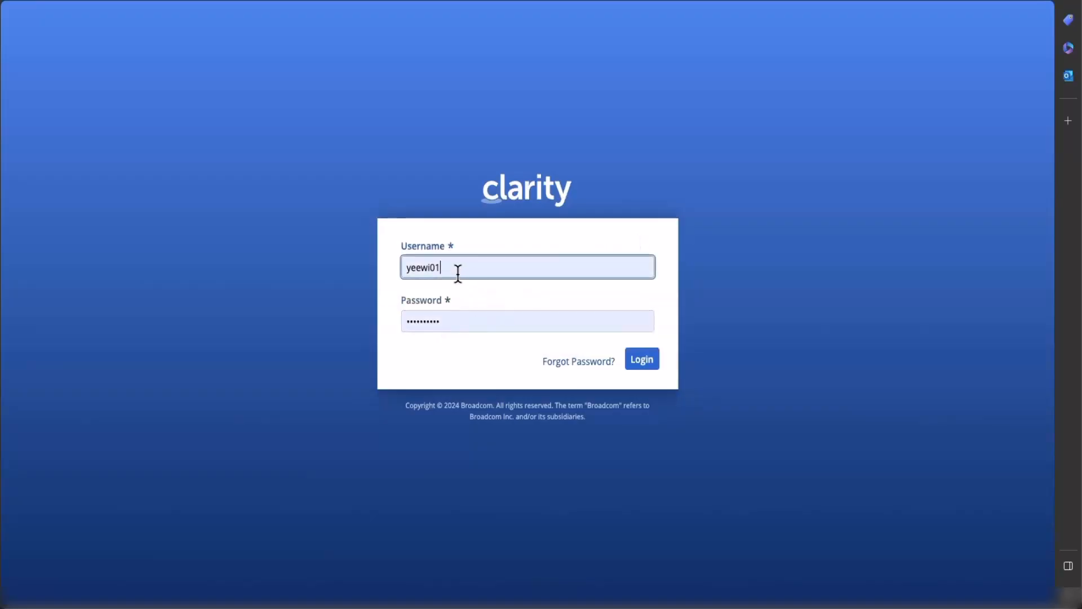
{"action": "left_click_drag", "start_coordinate": [457, 275], "coordinate": [387, 257]}
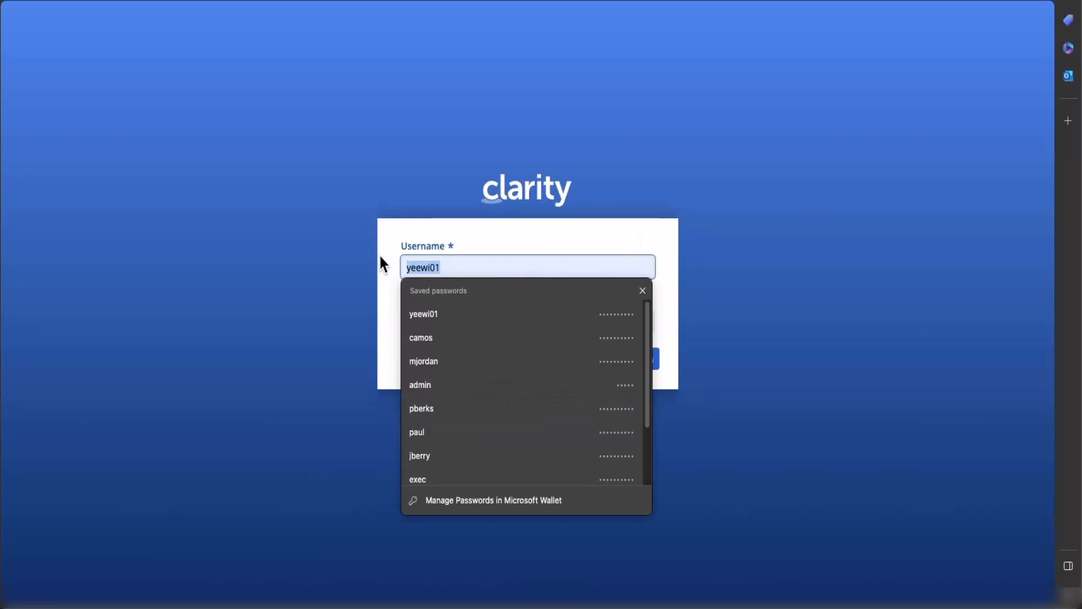
{"action": "type", "text": "ca"}
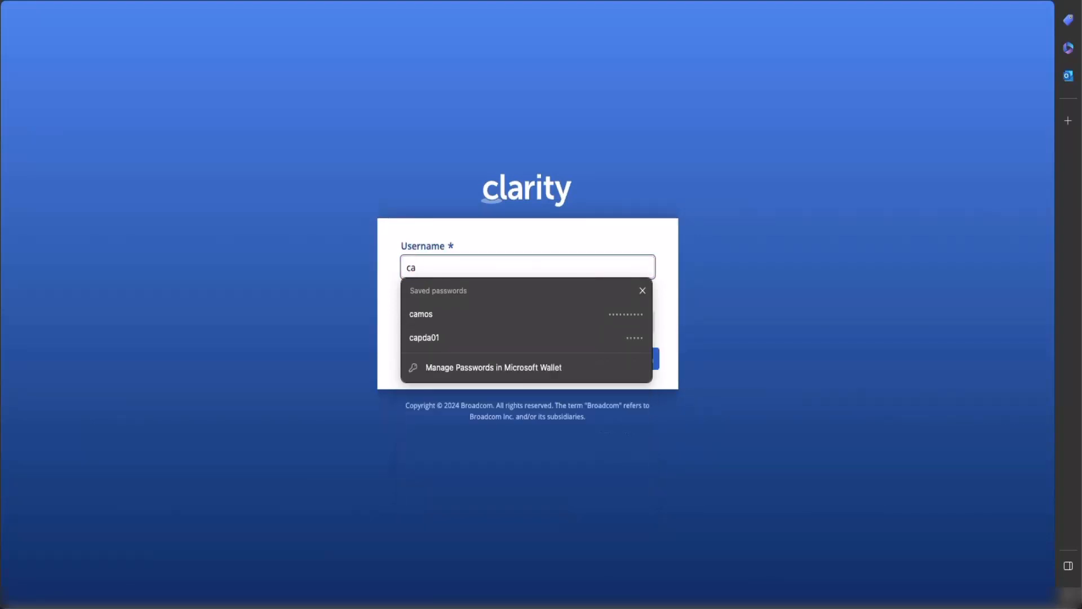
{"action": "left_click", "coordinate": [437, 312]}
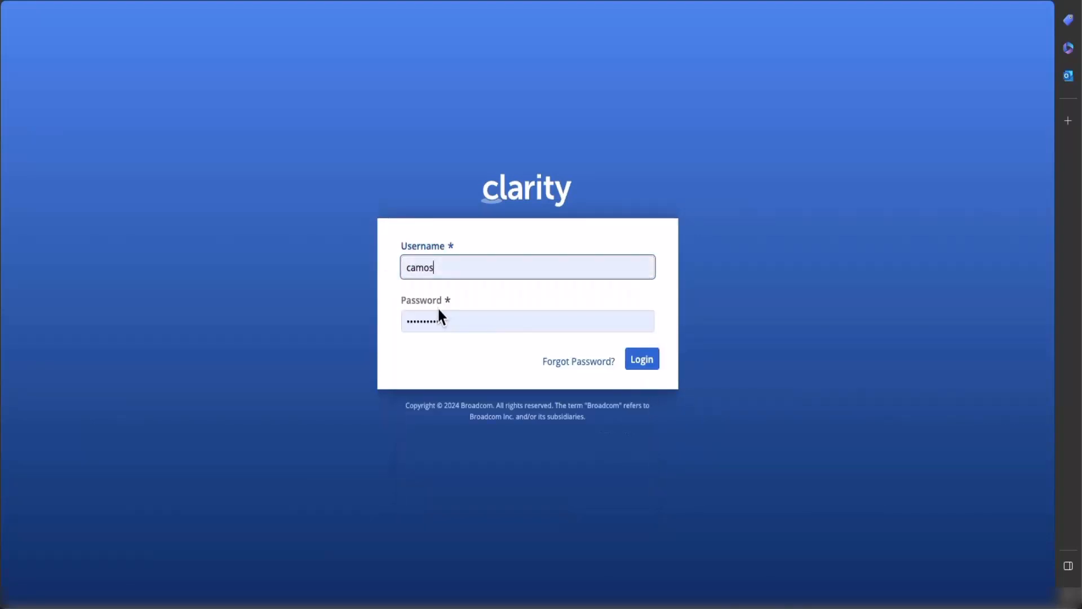
{"action": "left_click", "coordinate": [654, 369]}
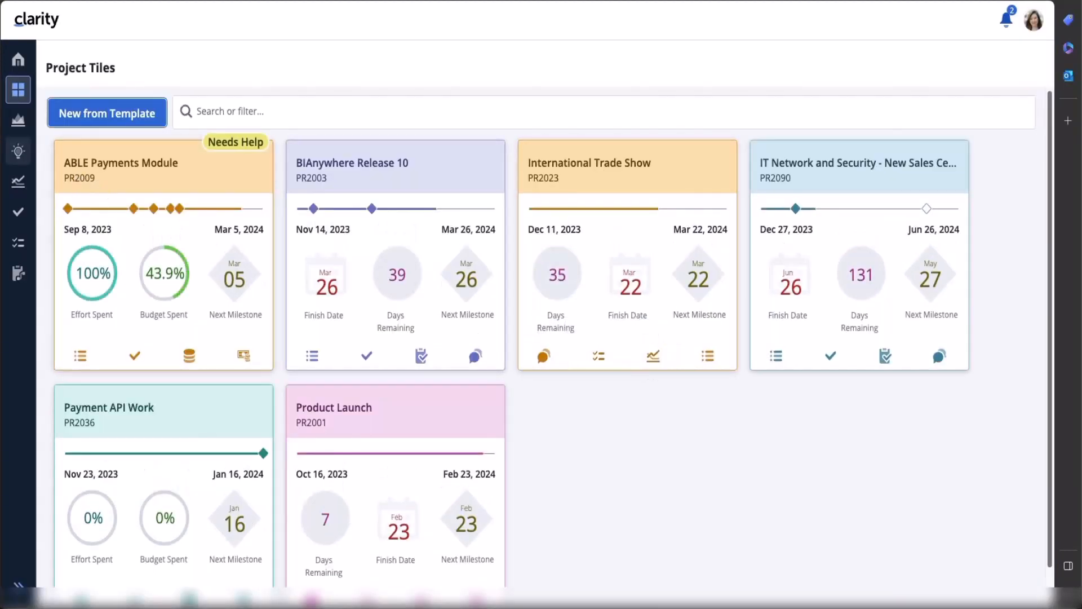
- Review the saved views for the Projects list in Manage Views, then close the panel
{"action": "left_click", "coordinate": [18, 120]}
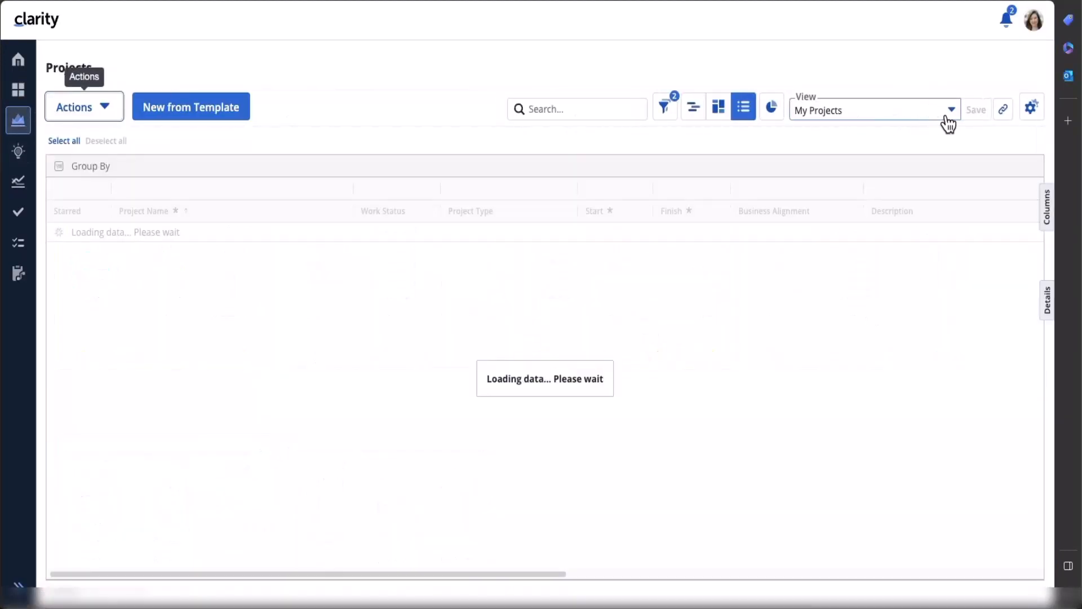
{"action": "left_click", "coordinate": [952, 113]}
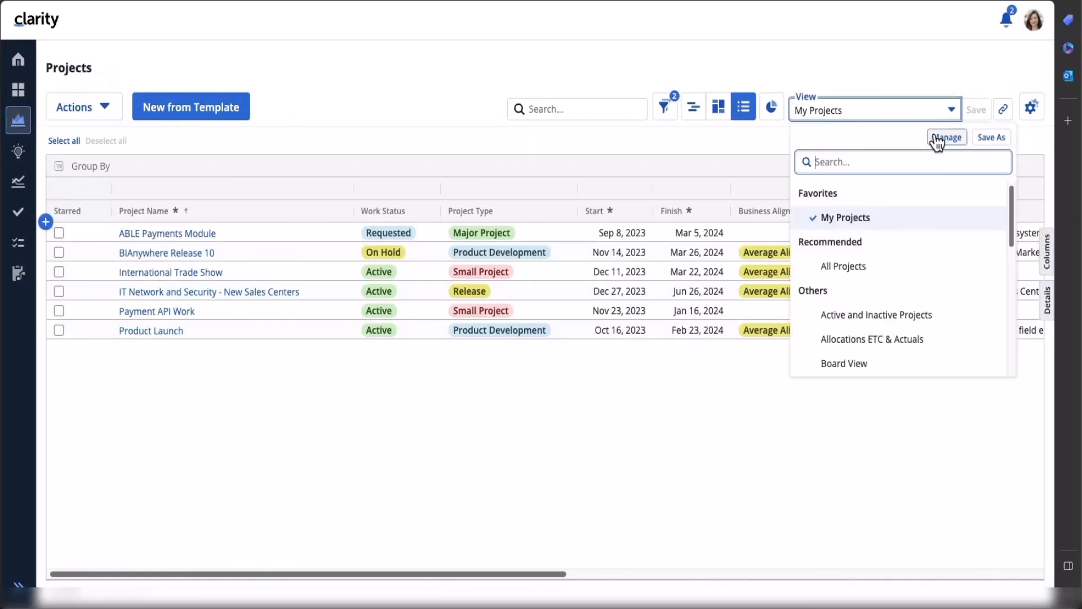
{"action": "left_click", "coordinate": [939, 135]}
{"action": "mouse_move", "coordinate": [940, 272]}
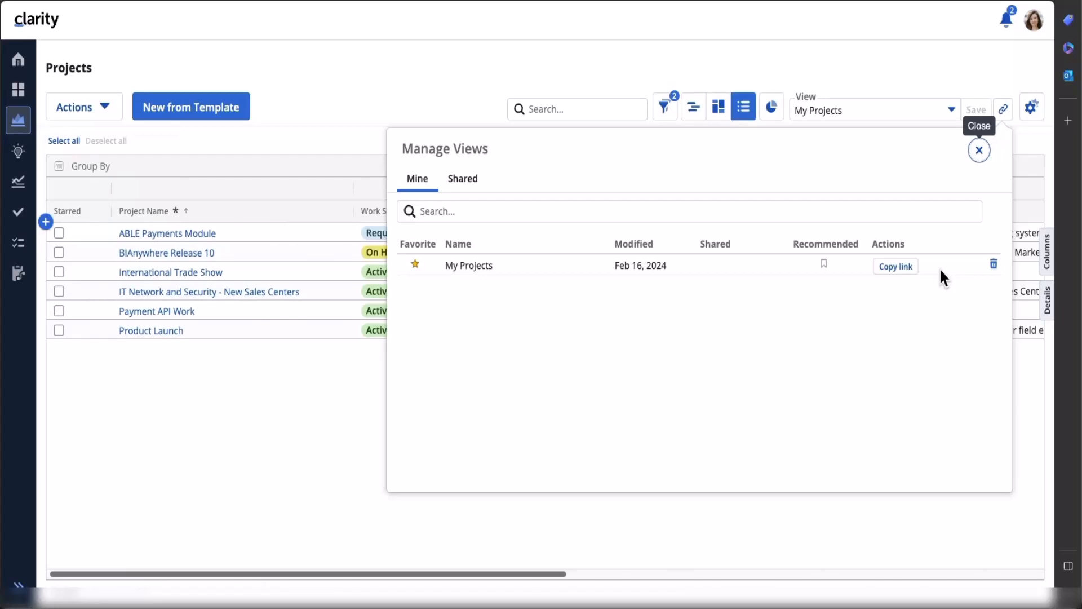
{"action": "left_click", "coordinate": [979, 152]}
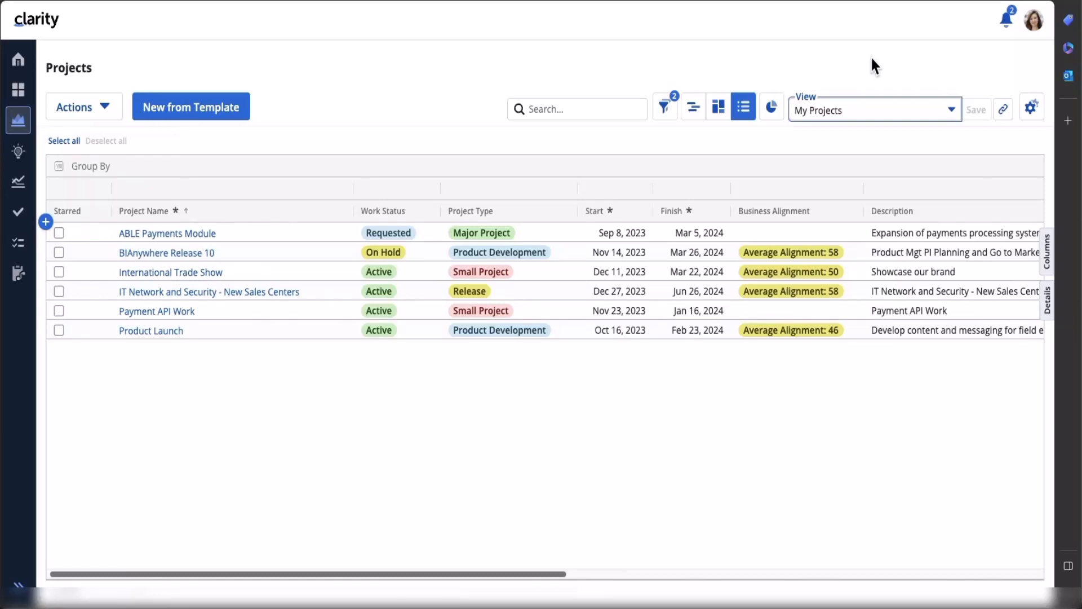
- Log out, sign in with the administrator's saved login, and go to Administration
{"action": "left_click", "coordinate": [1034, 19]}
{"action": "left_click", "coordinate": [918, 121]}
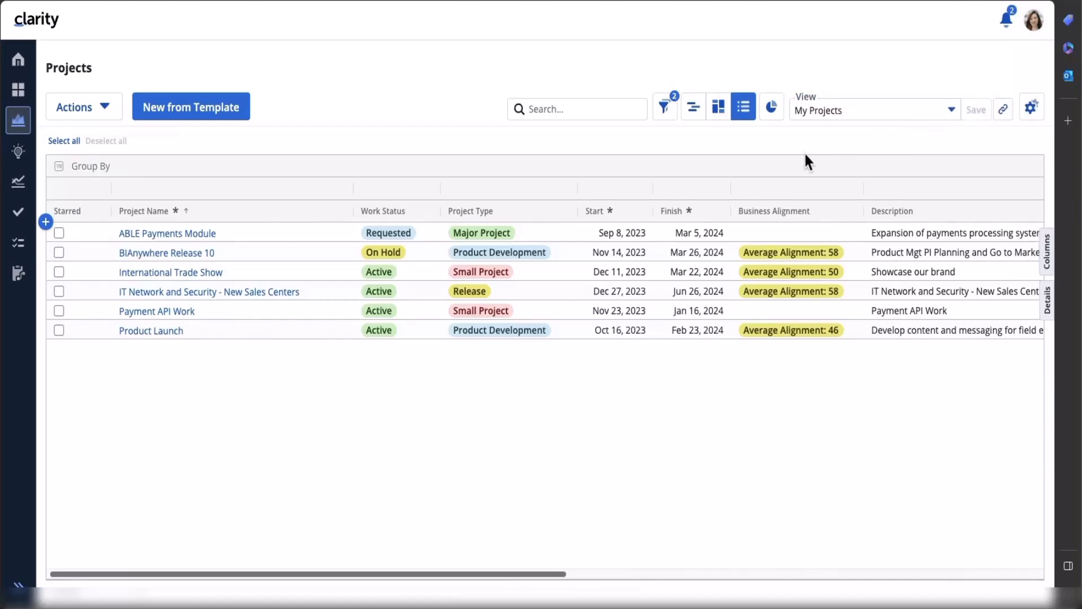
{"action": "left_click", "coordinate": [446, 269]}
{"action": "key", "text": "super+a"}
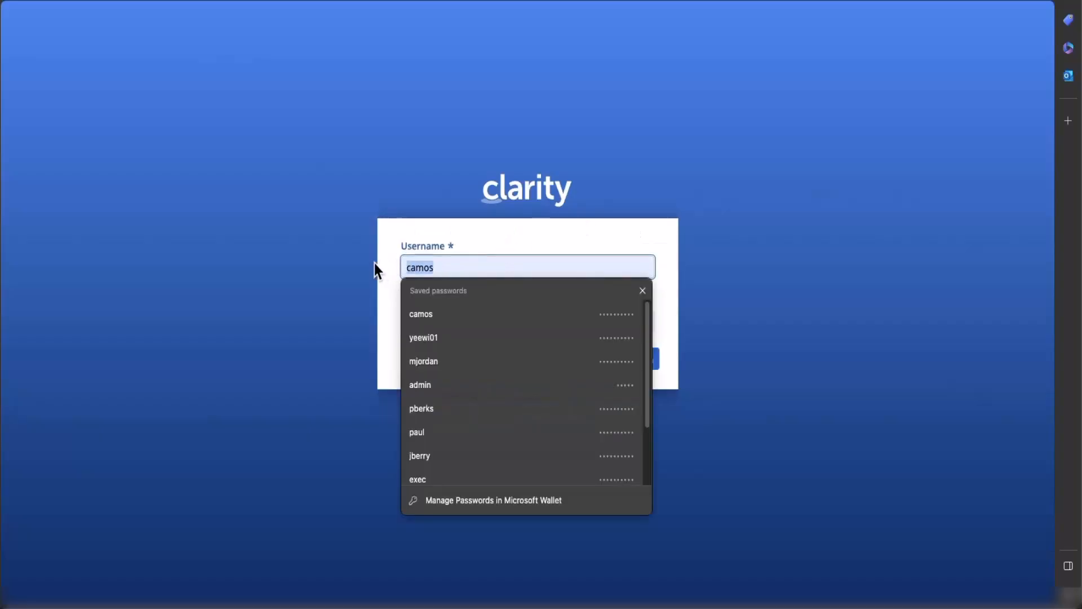
{"action": "key", "text": "Down"}
{"action": "key", "text": "Return"}
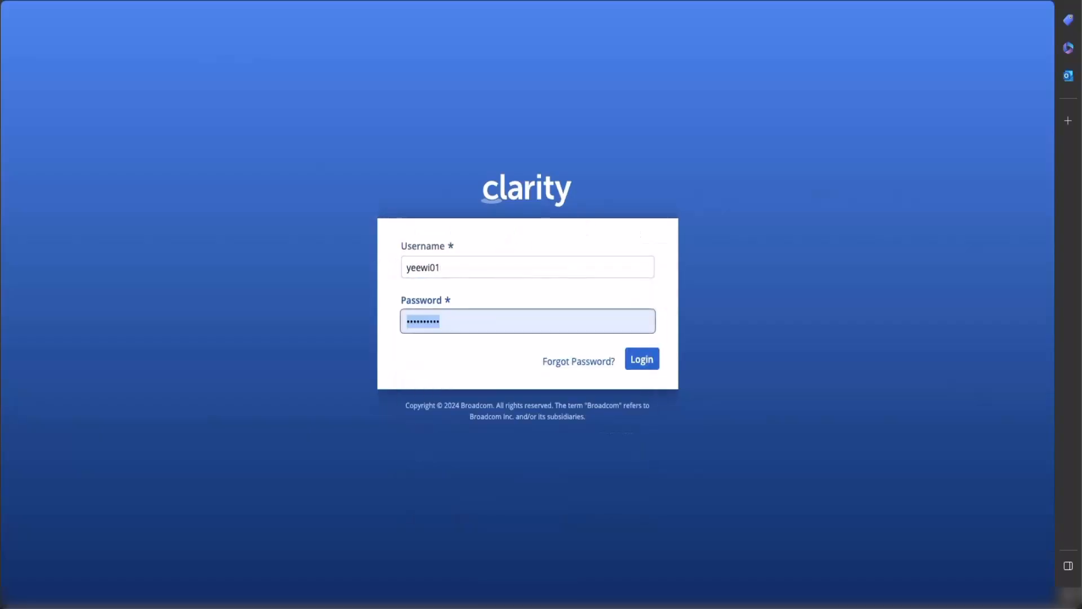
{"action": "left_click", "coordinate": [648, 364]}
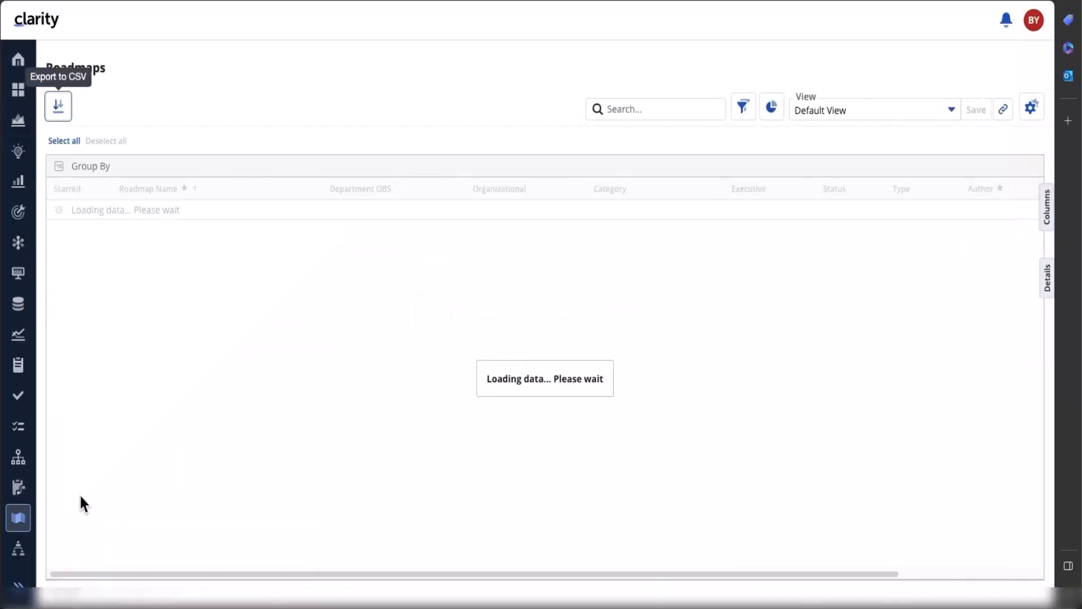
{"action": "scroll", "coordinate": [22, 507], "scroll_direction": "down", "scroll_amount": 5}
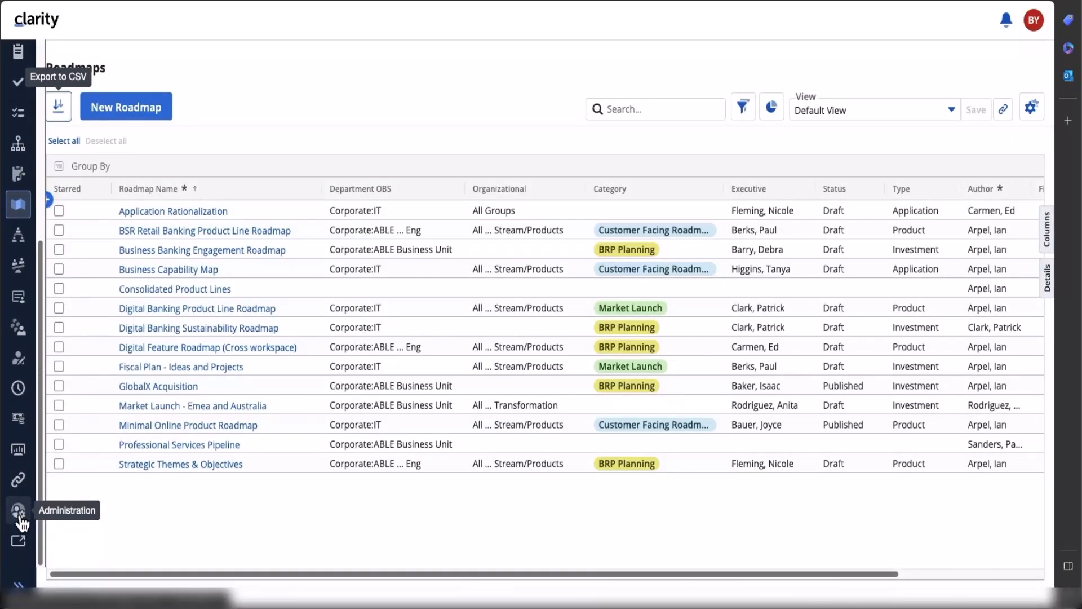
{"action": "left_click", "coordinate": [20, 518]}
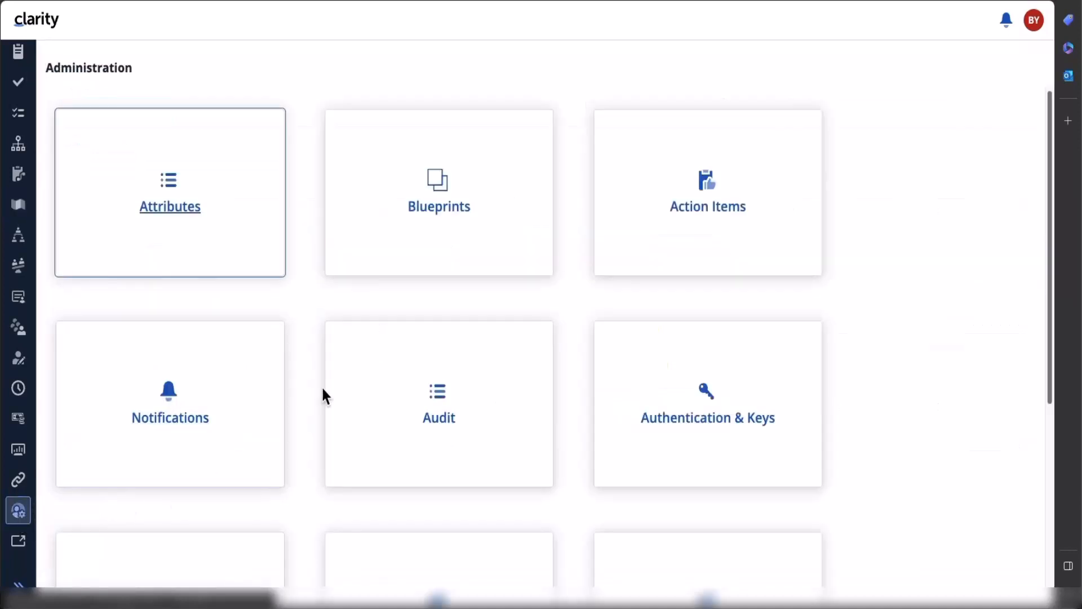
- Open the Staffing - Hide Module Demo blueprint from the Blueprints list
{"action": "left_click", "coordinate": [459, 204]}
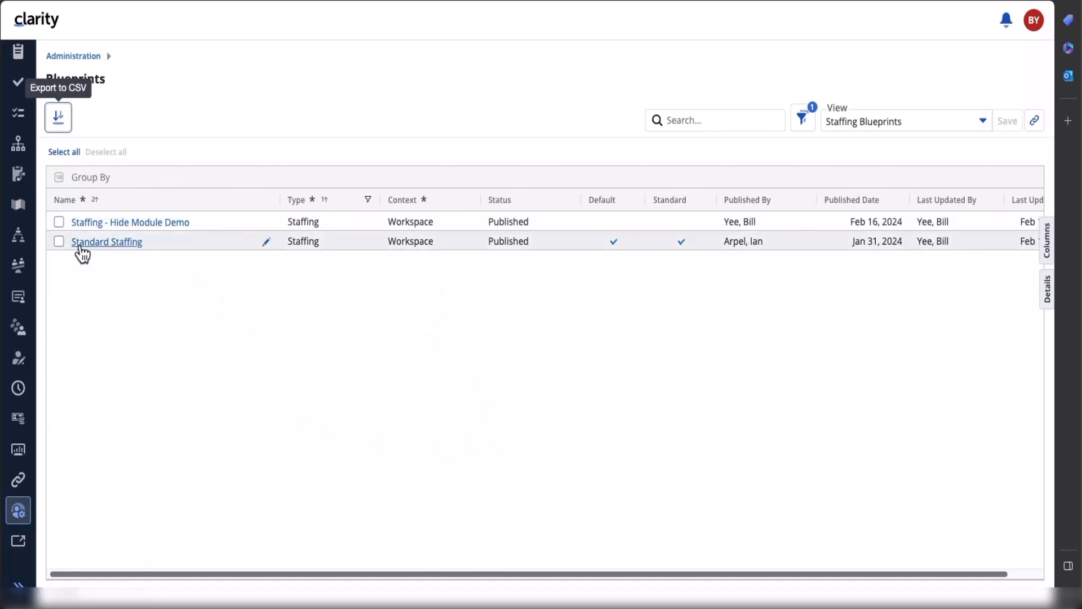
{"action": "left_click", "coordinate": [162, 224]}
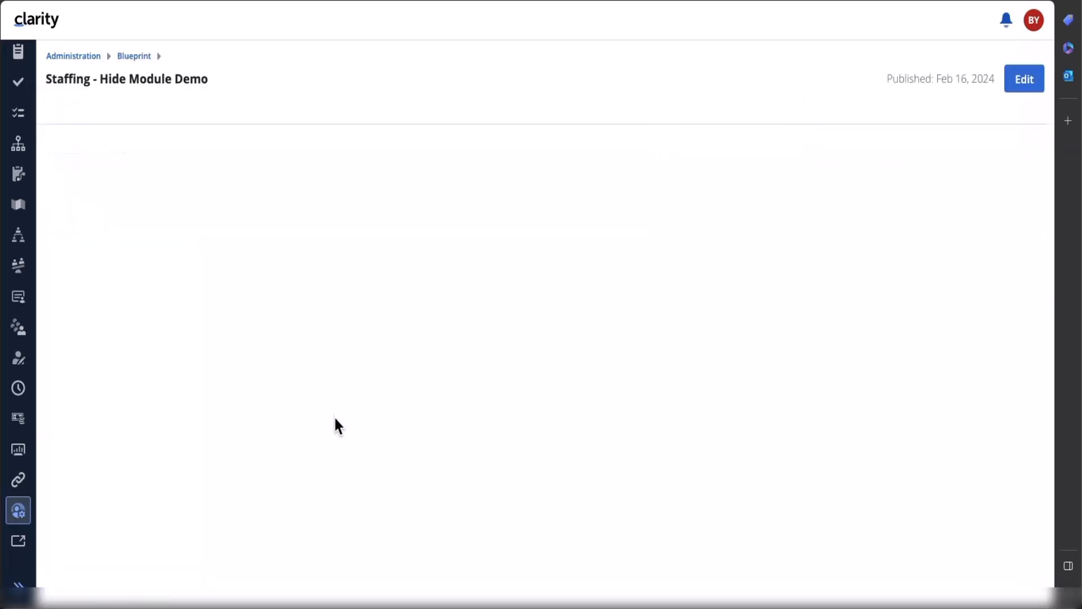
- Edit the blueprint to keep Allocations by Investment, Staff and Allocations by Resource, then publish
{"action": "left_click", "coordinate": [1022, 82]}
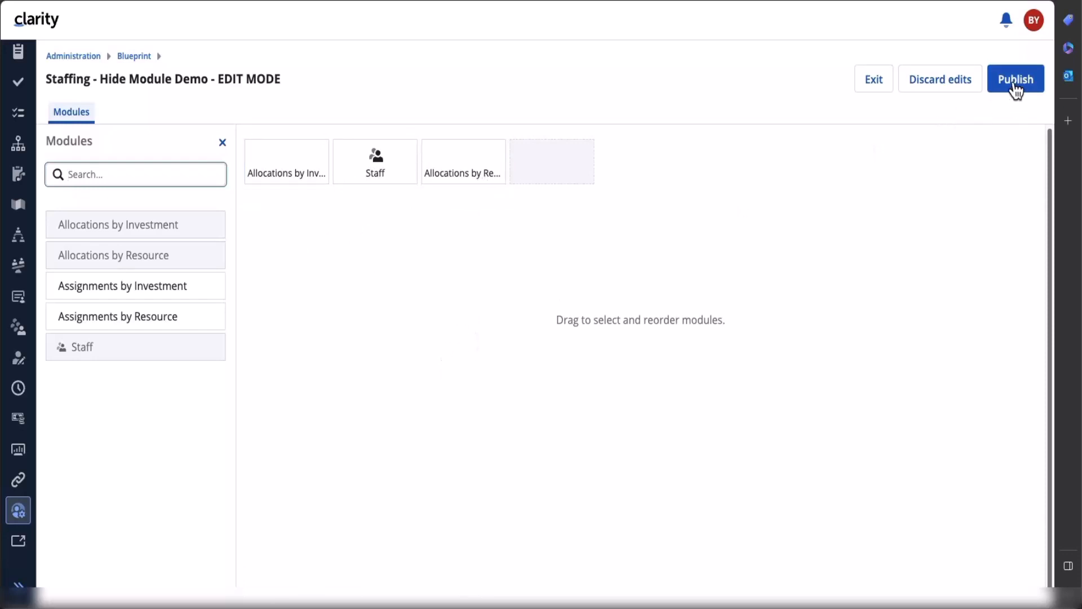
{"action": "left_click", "coordinate": [1016, 90]}
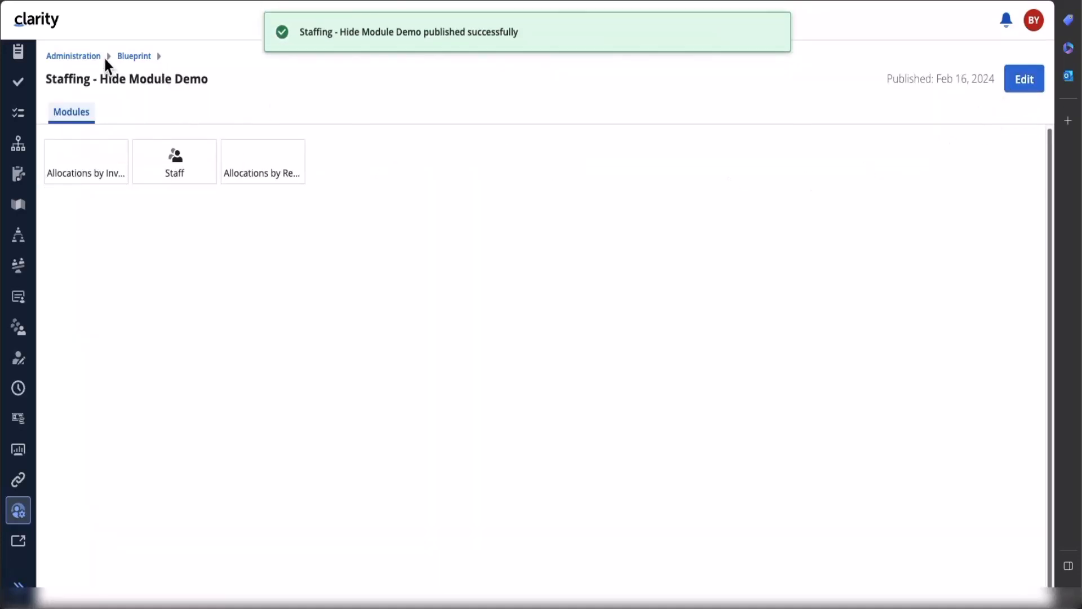
- Confirm the Staffing page still shows five module tabs, then return to Administration
{"action": "left_click", "coordinate": [134, 56]}
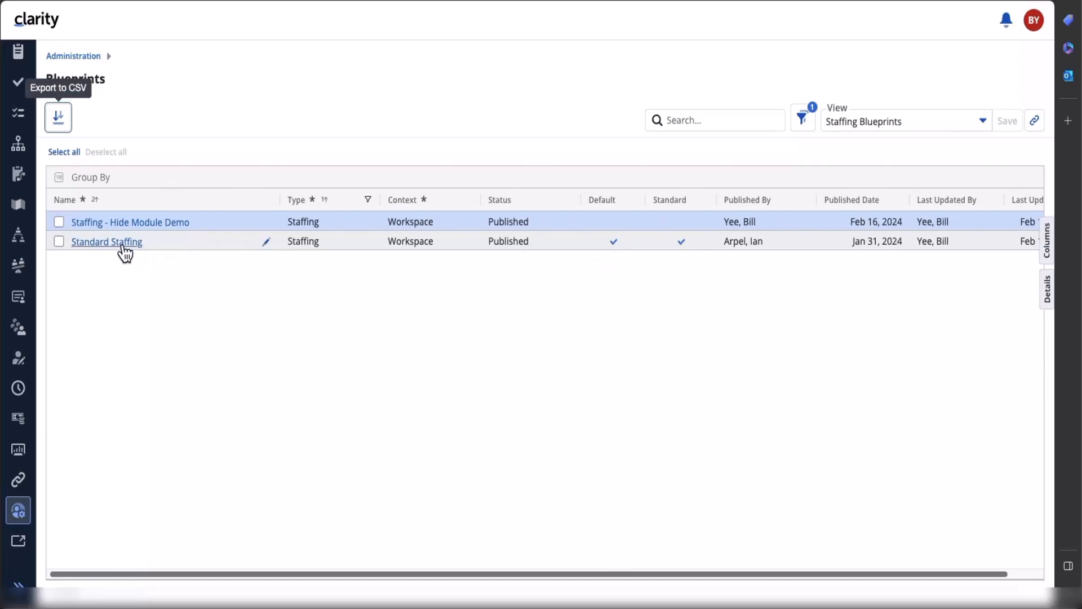
{"action": "left_click", "coordinate": [23, 298]}
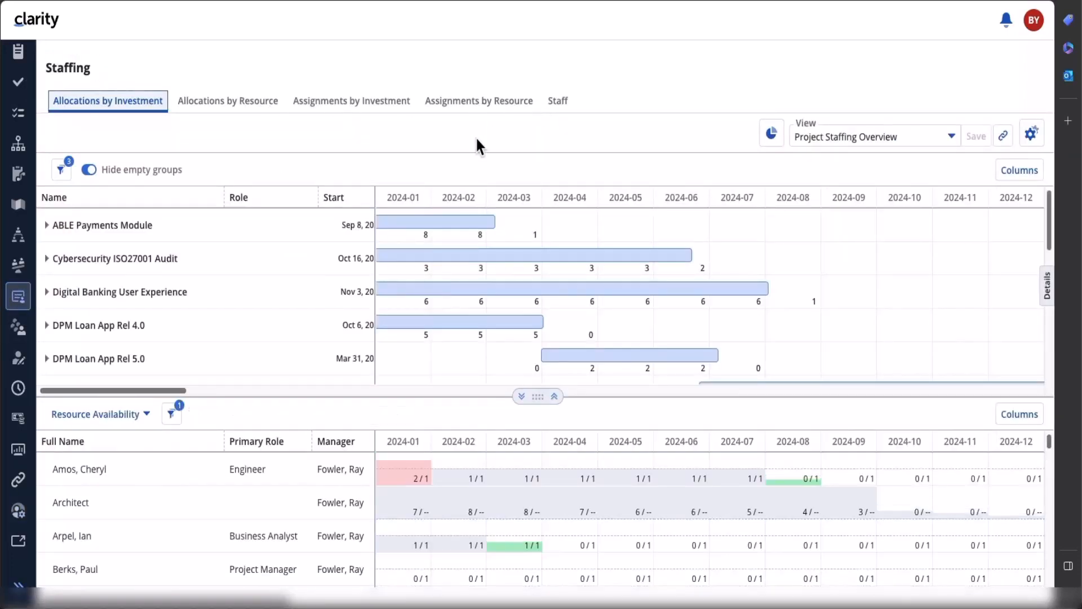
{"action": "left_click", "coordinate": [18, 516]}
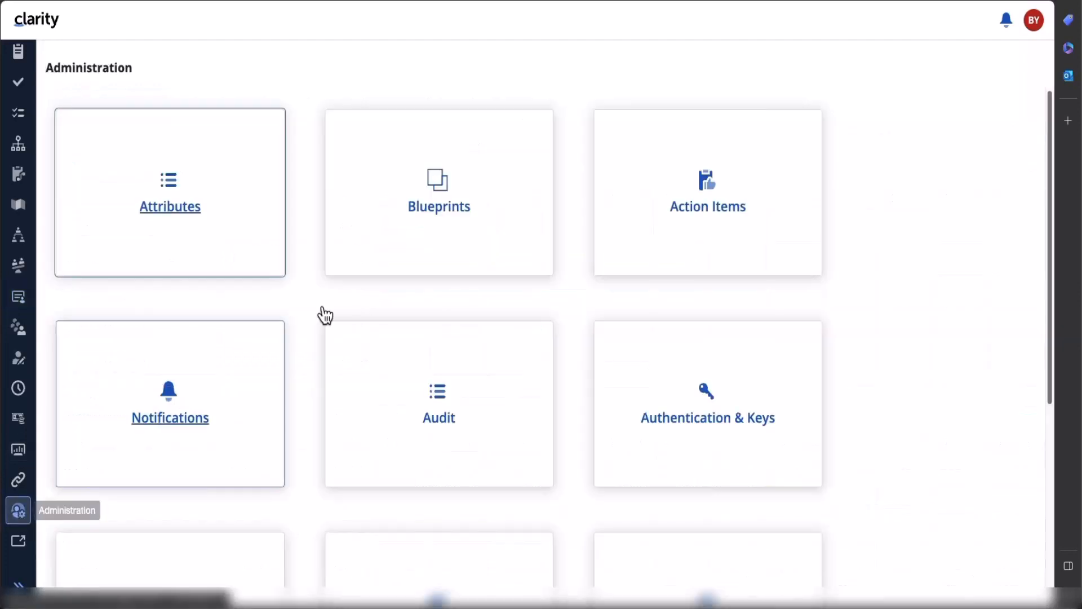
- Make Staffing - Hide Module Demo the default blueprint and check the Staffing page's three modules
{"action": "left_click", "coordinate": [475, 205]}
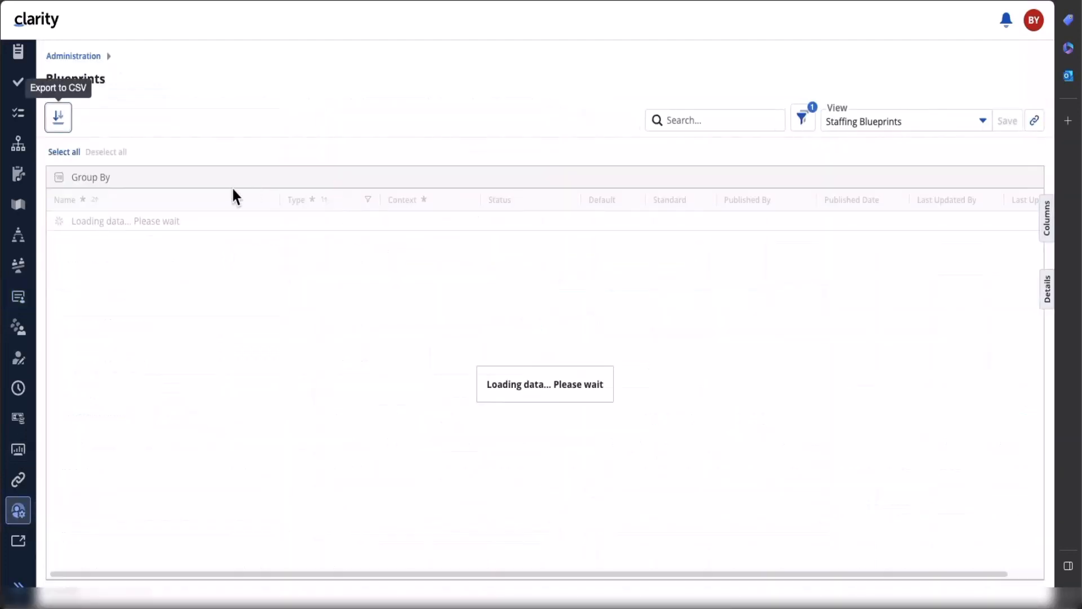
{"action": "right_click", "coordinate": [226, 220]}
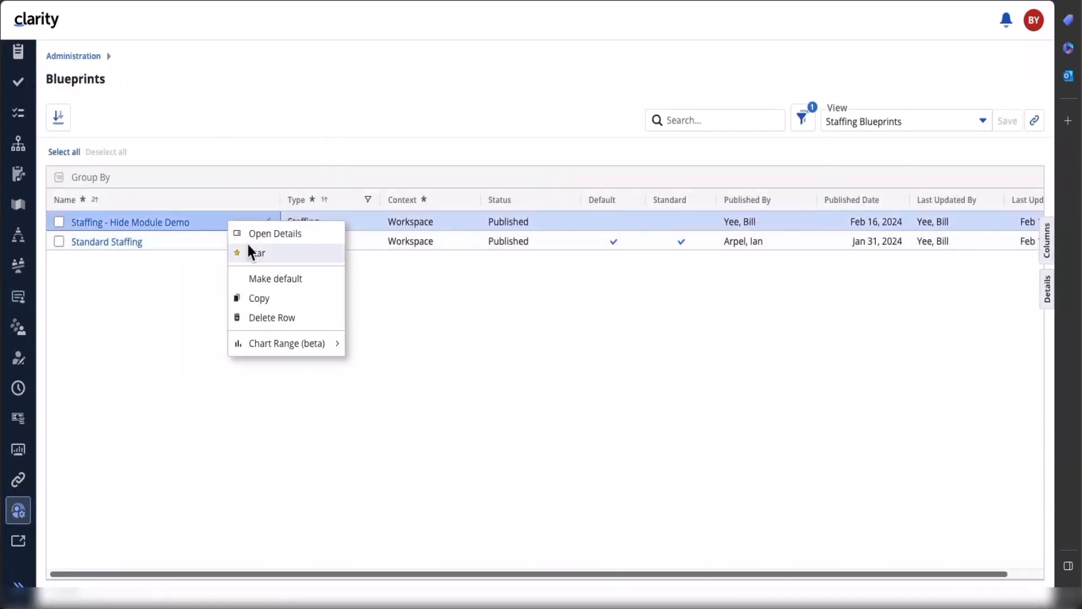
{"action": "left_click", "coordinate": [293, 317]}
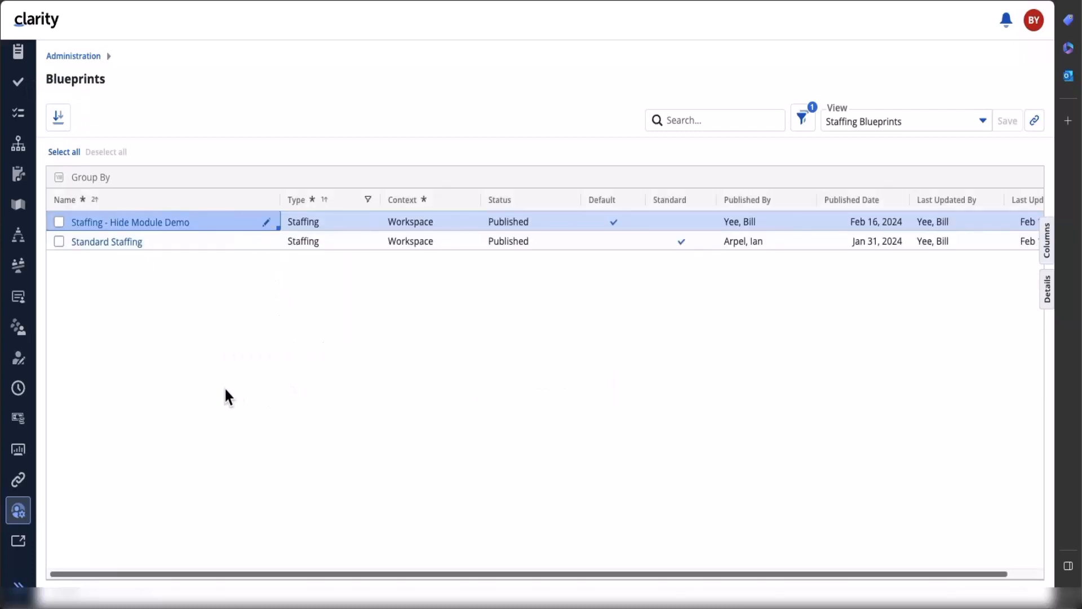
{"action": "left_click", "coordinate": [19, 298]}
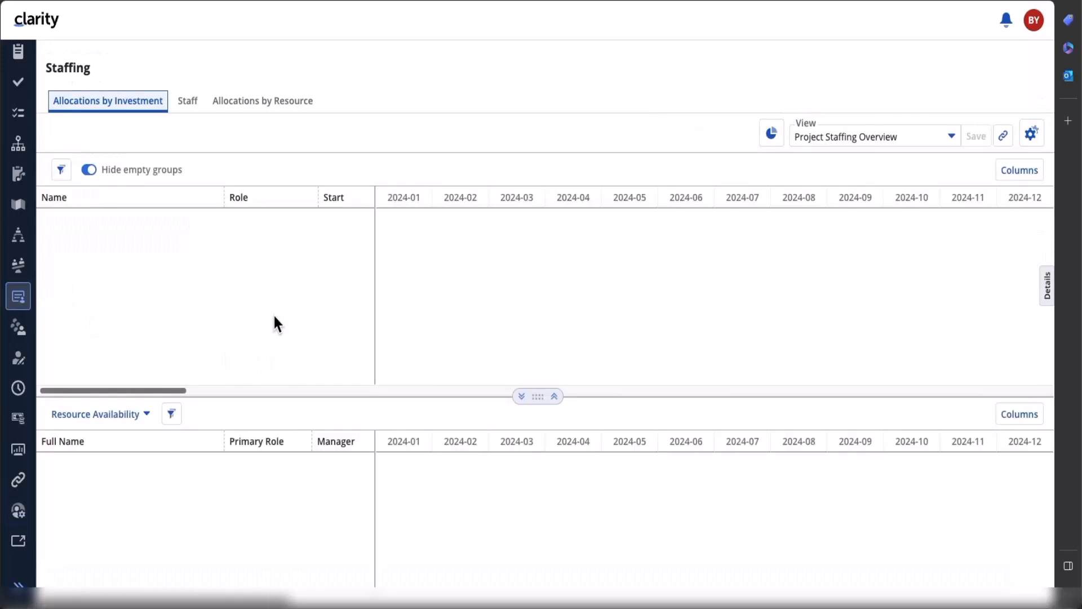